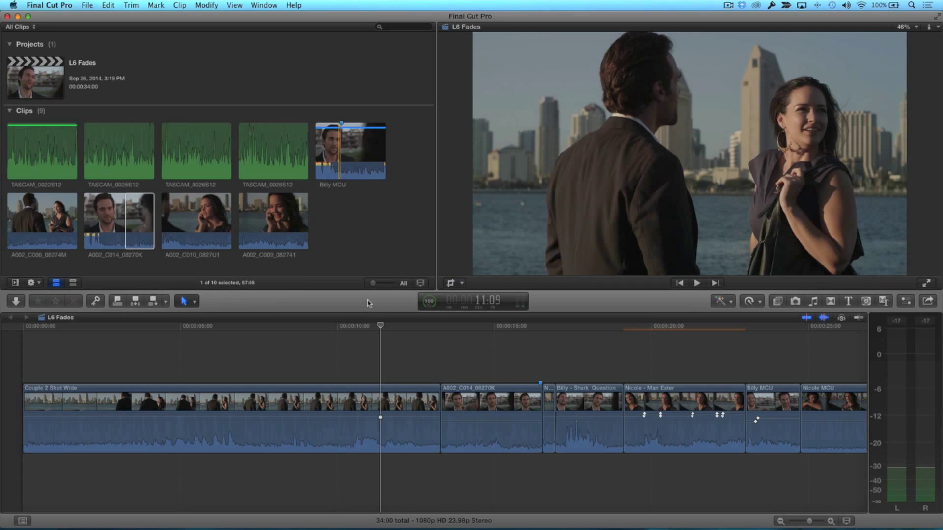
# - Try a cross dissolve between Couple 2 Shot Wide and A002_C014_08270K with their audio expanded, and delete the dissolve
pyautogui.press('Down')
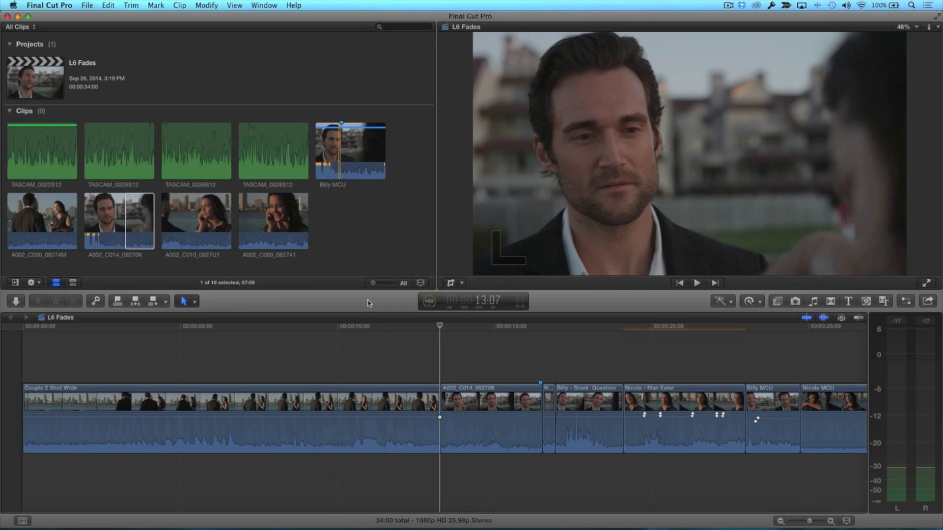
pyautogui.press('super+t')
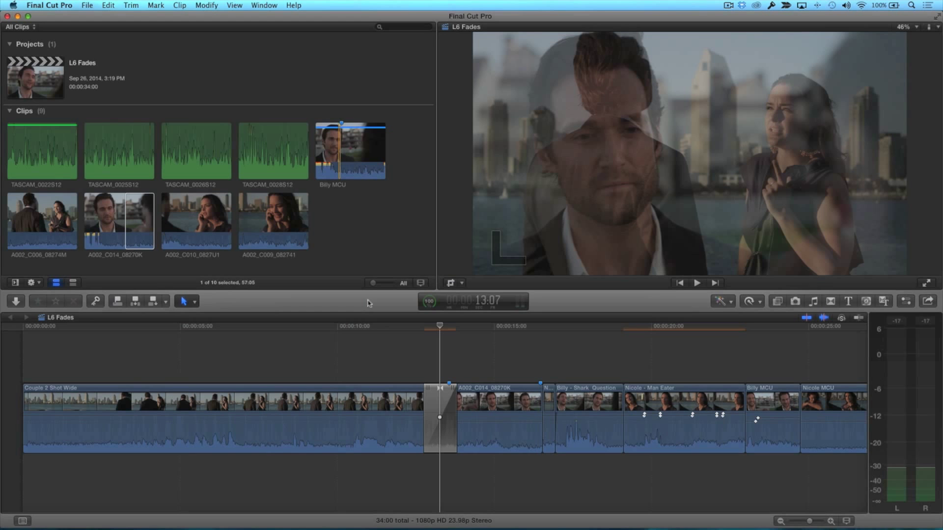
pyautogui.click(440, 398)
pyautogui.hotkey('ctrl', 's')
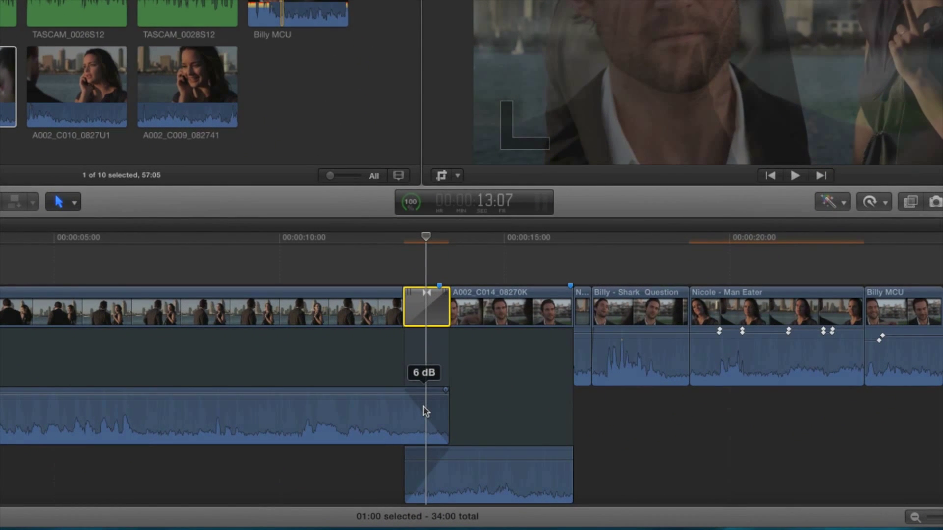
pyautogui.press('Delete')
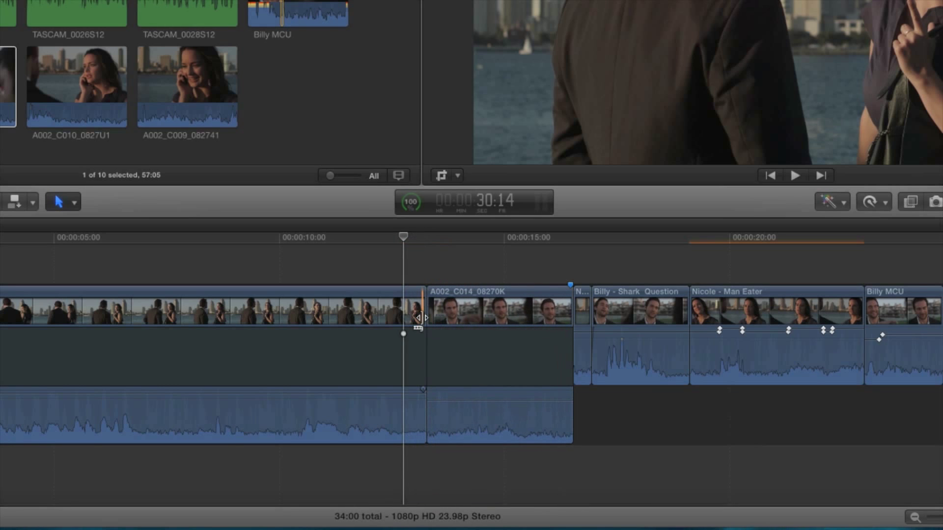
# - Detach the audio of Couple 2 Shot Wide and A002_C014_08270K and crossfade the detached clips at their cut
pyautogui.moveTo(319, 268); pyautogui.dragTo(440, 311)
pyautogui.rightClick(441, 312)
pyautogui.click(479, 366)
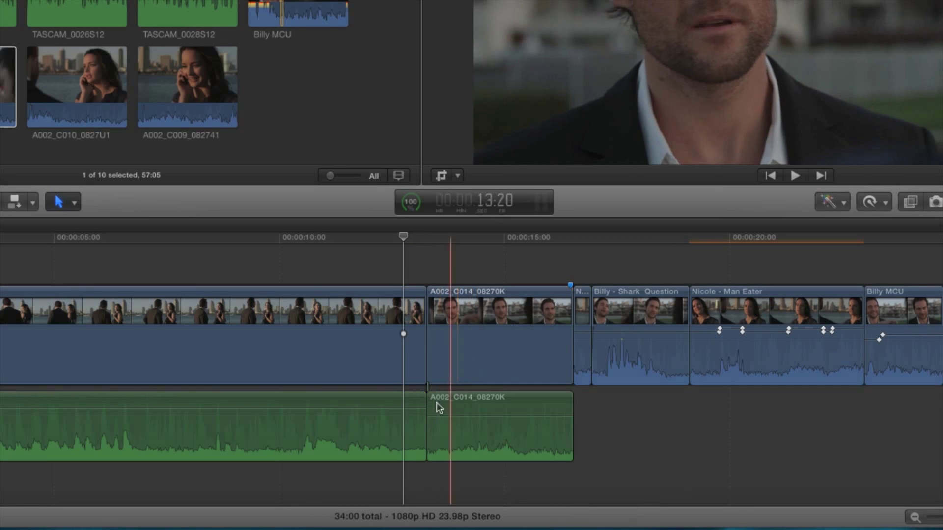
pyautogui.press('super+t')
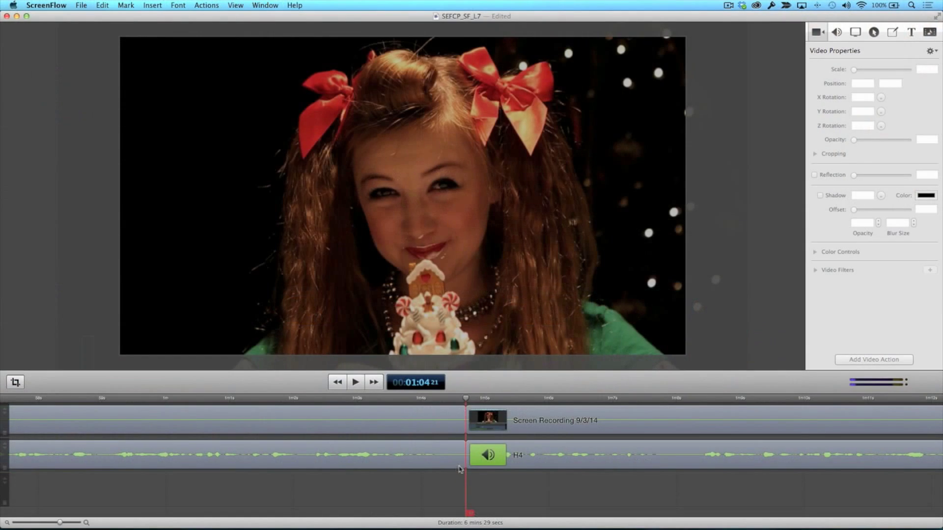
# - Switch to ScreenFlow and move the H4 audio clip earlier so that it overlaps the preceding audio clip
pyautogui.moveTo(471, 465); pyautogui.dragTo(312, 468)
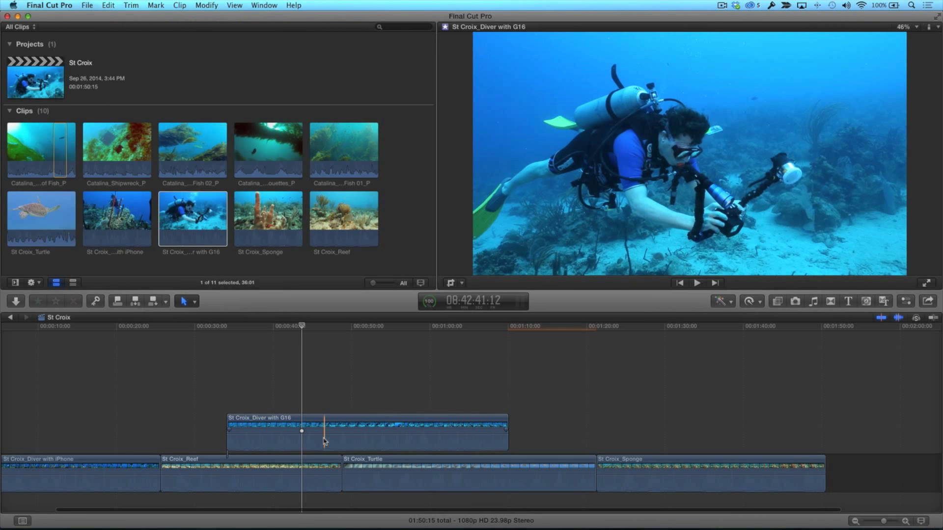
# - Show the video animation of the connected St Croix_Diver with G16 clip, expand its Opacity lane and lower the opacity below 100%
pyautogui.click(324, 441)
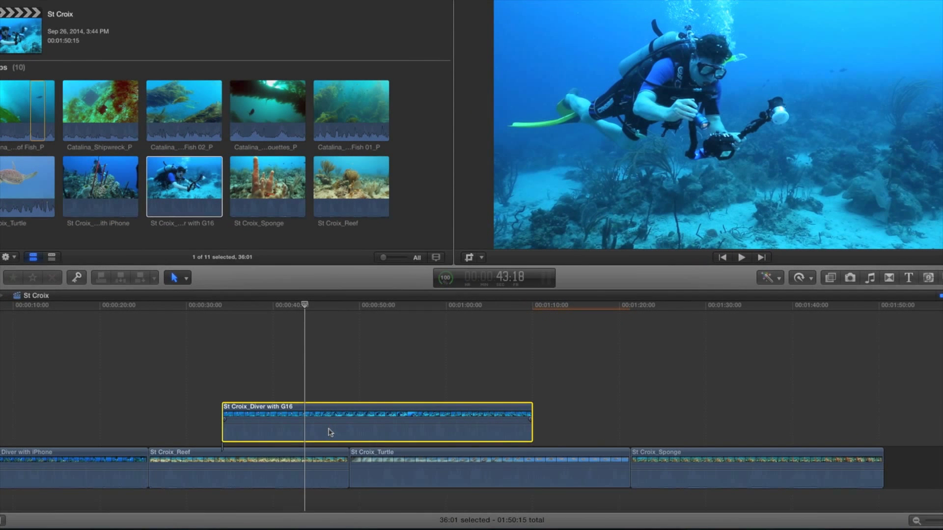
pyautogui.rightClick(330, 432)
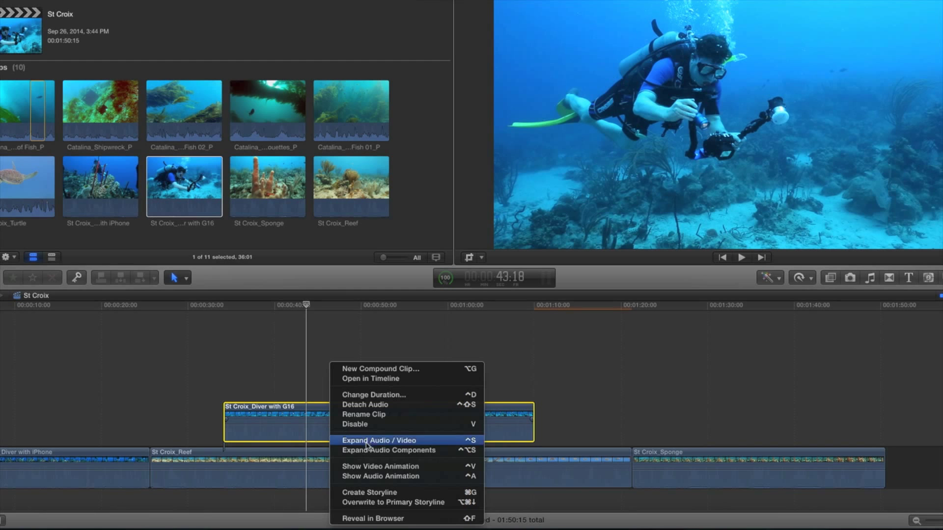
pyautogui.click(366, 467)
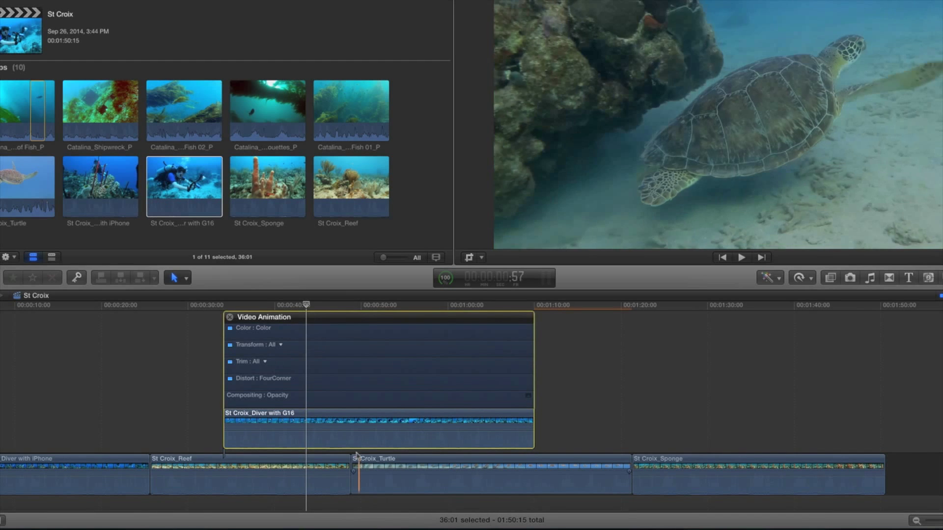
pyautogui.doubleClick(337, 401)
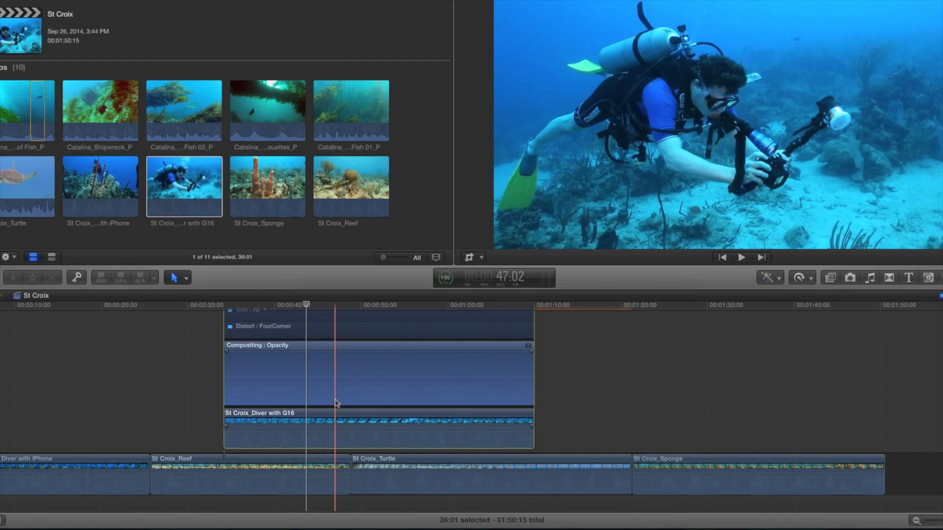
pyautogui.click(339, 351)
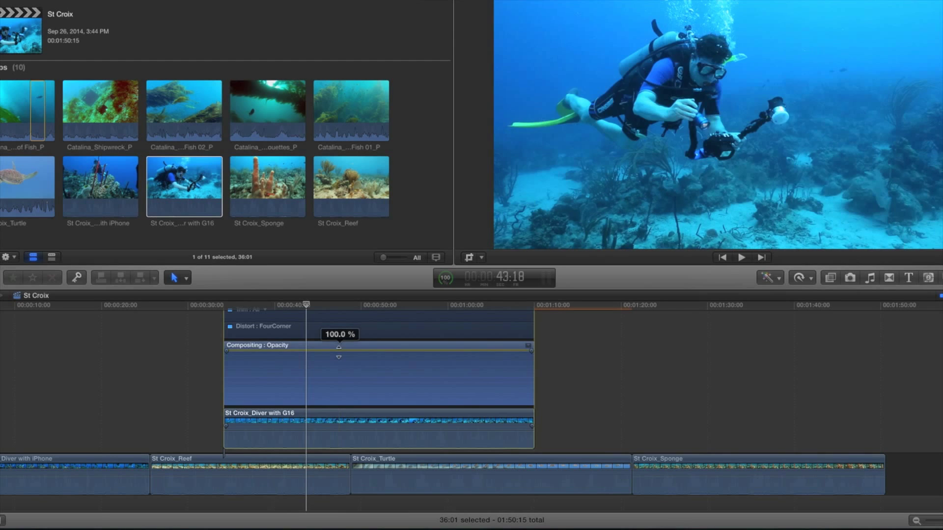
pyautogui.moveTo(339, 353); pyautogui.dragTo(339, 372)
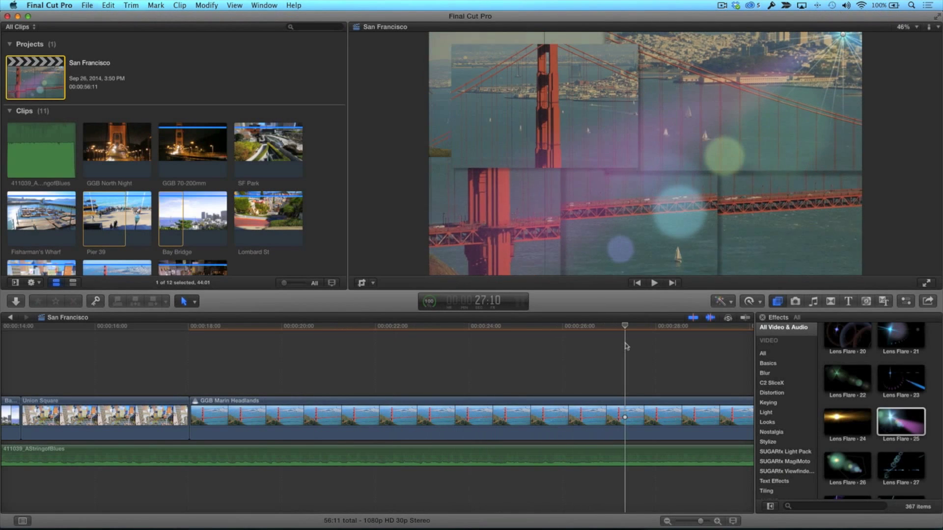
# - Inspect the GGB Marin Headlands clip, select its four effects and try to copy Lens Flare - 25 onto another timeline clip
pyautogui.press('super+4')
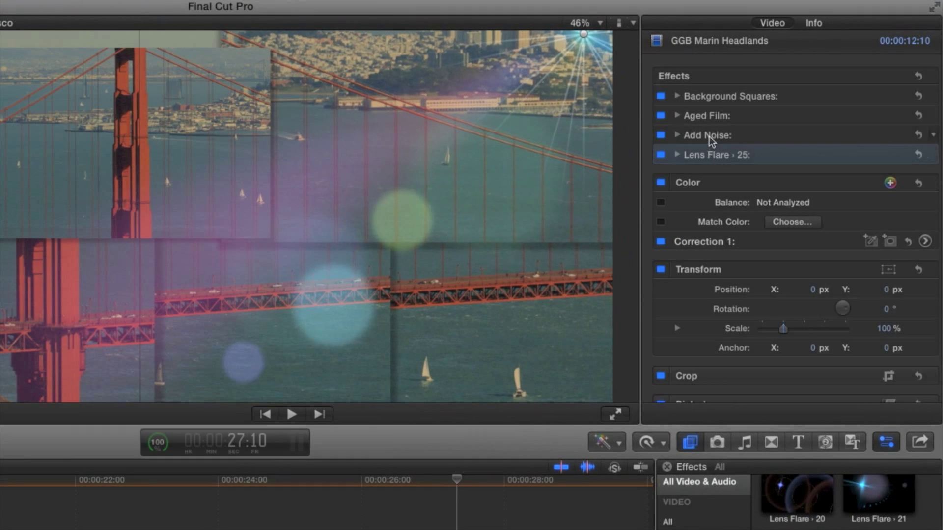
pyautogui.keyDown('shift'); pyautogui.click(711, 114); pyautogui.keyUp('shift')
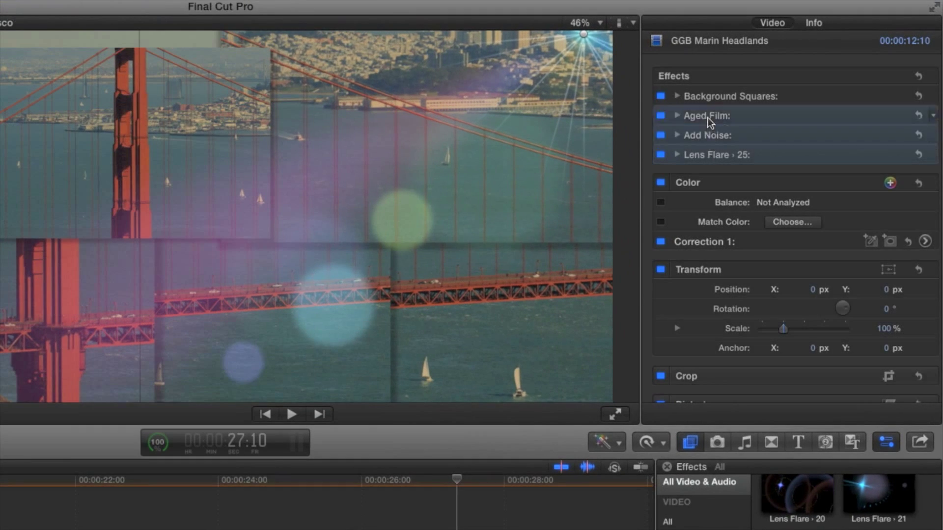
pyautogui.keyDown('shift'); pyautogui.click(716, 97); pyautogui.keyUp('shift')
pyautogui.press('Delete')
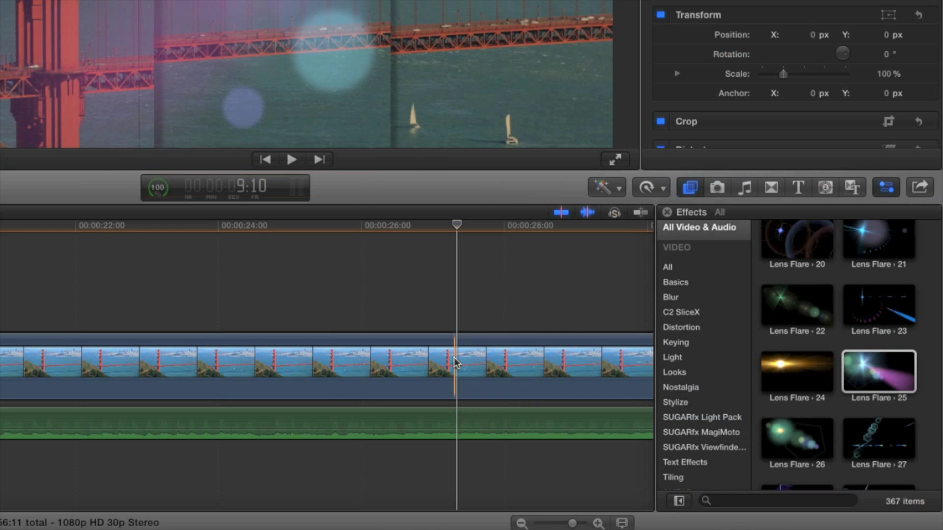
pyautogui.rightClick(454, 364)
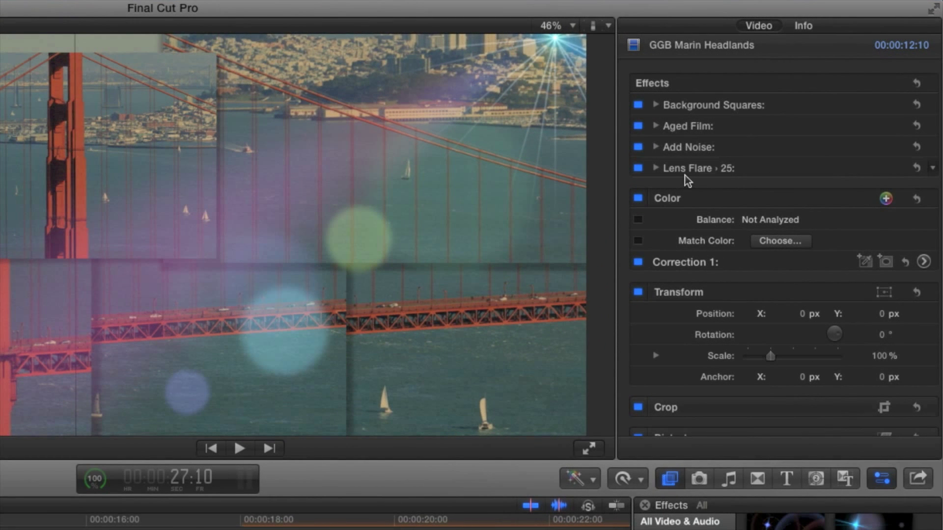
pyautogui.moveTo(691, 169); pyautogui.dragTo(310, 375)
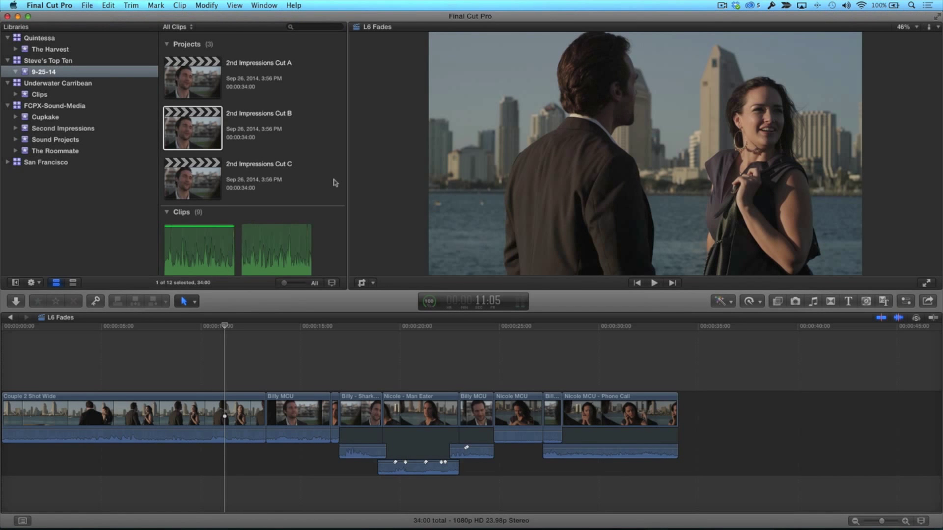
# - Select the 2nd Impressions Cut A, Cut B and Cut C projects together and bring up the Share command for them
pyautogui.scroll(-1, 335, 183)
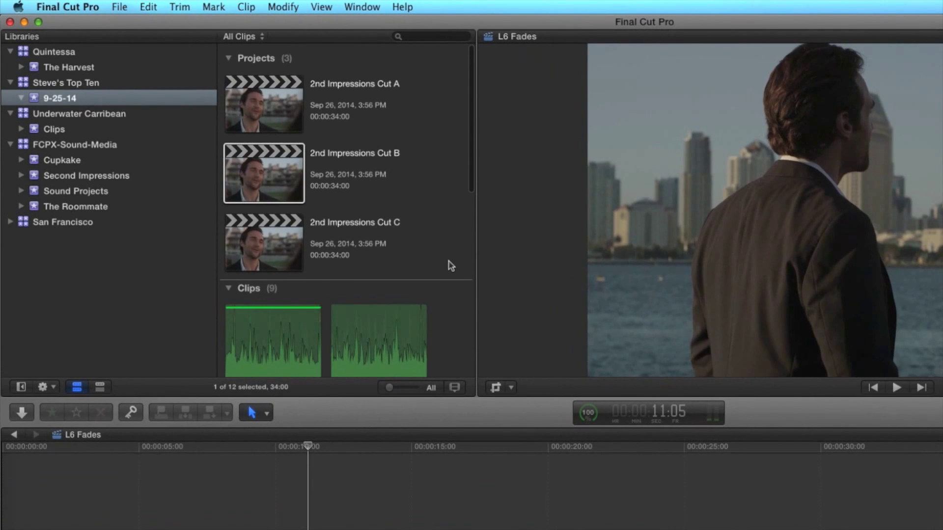
pyautogui.click(296, 185)
pyautogui.moveTo(407, 255); pyautogui.dragTo(261, 84)
pyautogui.click(119, 7)
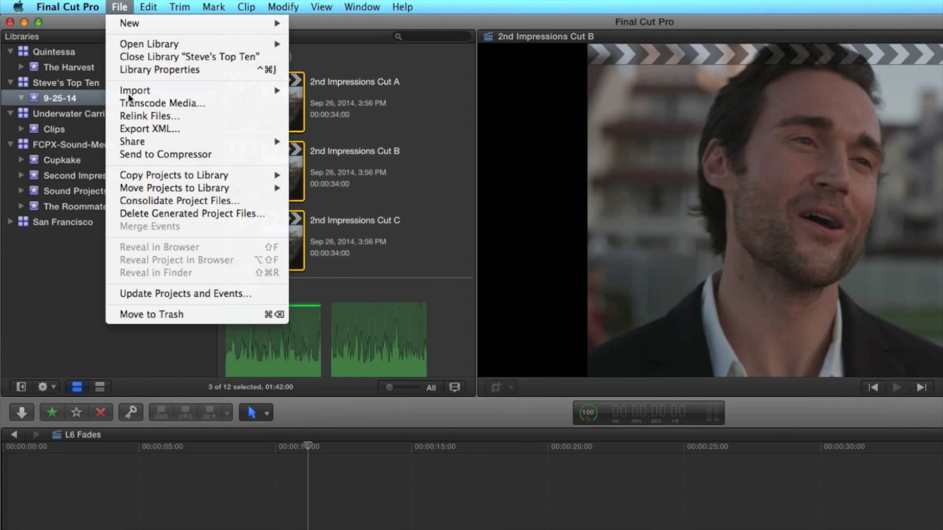
pyautogui.moveTo(132, 143)
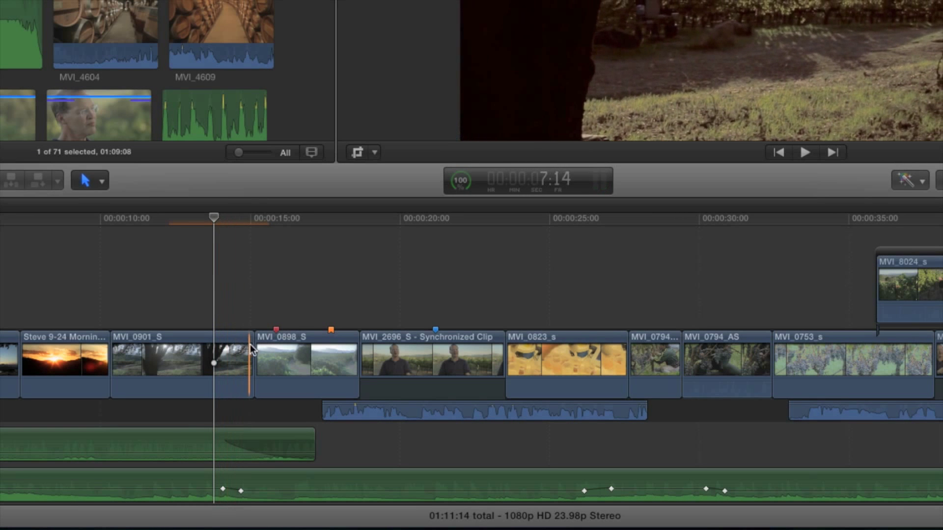
# - Move the MVI_0898_S clip in the primary storyline to just after the MVI_2696_S synchronized clip
pyautogui.moveTo(264, 348); pyautogui.dragTo(457, 359)
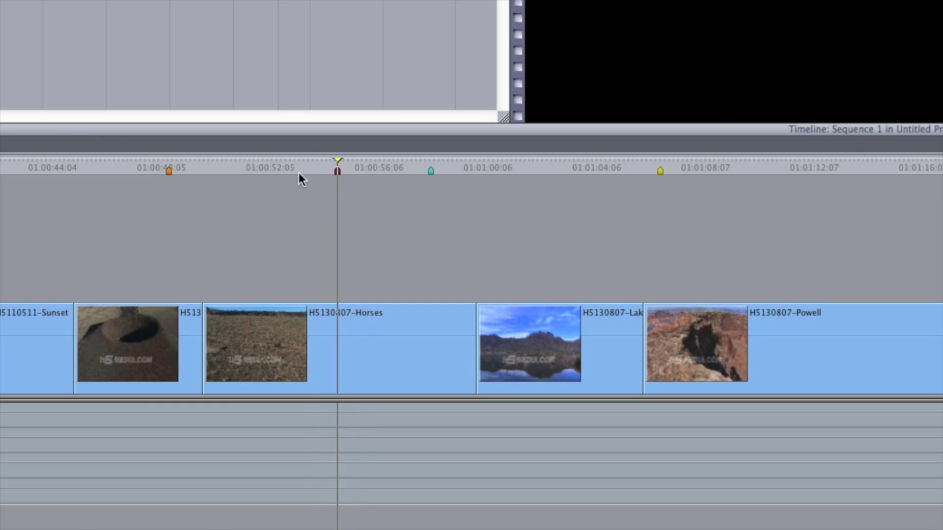
# - Add a marker at 01:00:52:10 in Sequence 1, above the Horses clip, and set its color to yellow
pyautogui.click(275, 170)
pyautogui.press('m')
pyautogui.press('m')
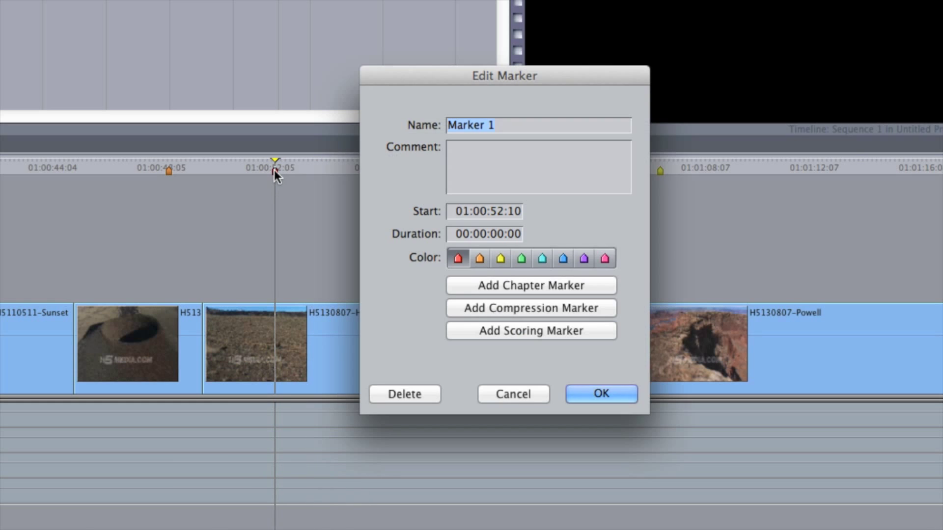
pyautogui.click(501, 258)
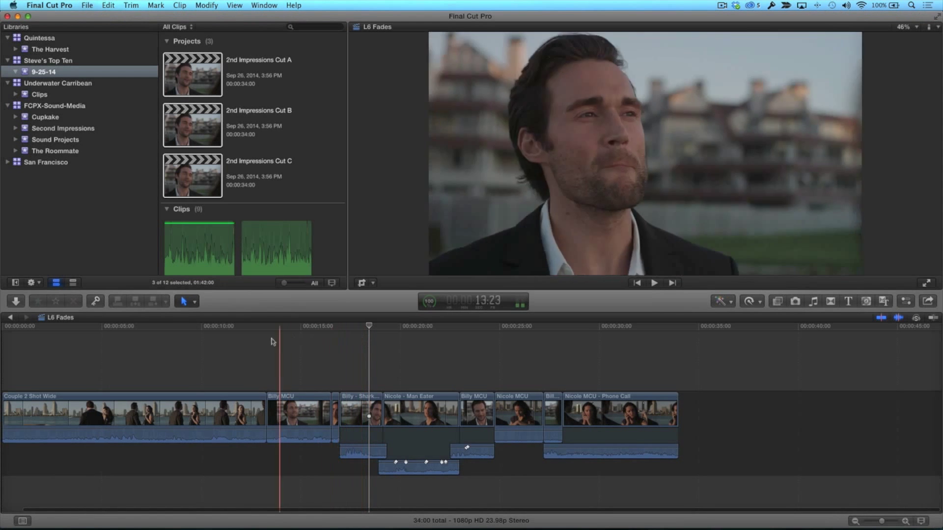
# - Toggle the enlarged floating timecode display on and off while skimming the L6 Fades project
pyautogui.press('ctrl+alt+super+t')
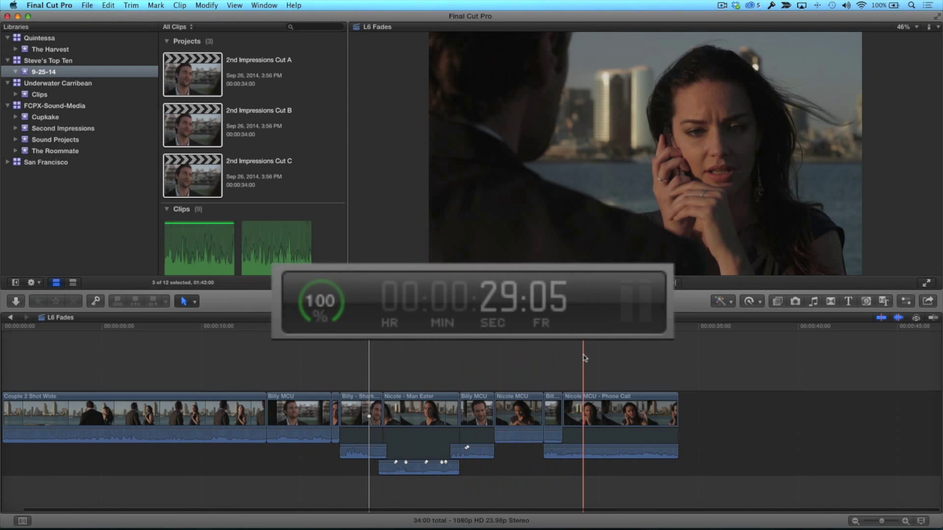
pyautogui.press('ctrl+alt+super+t')
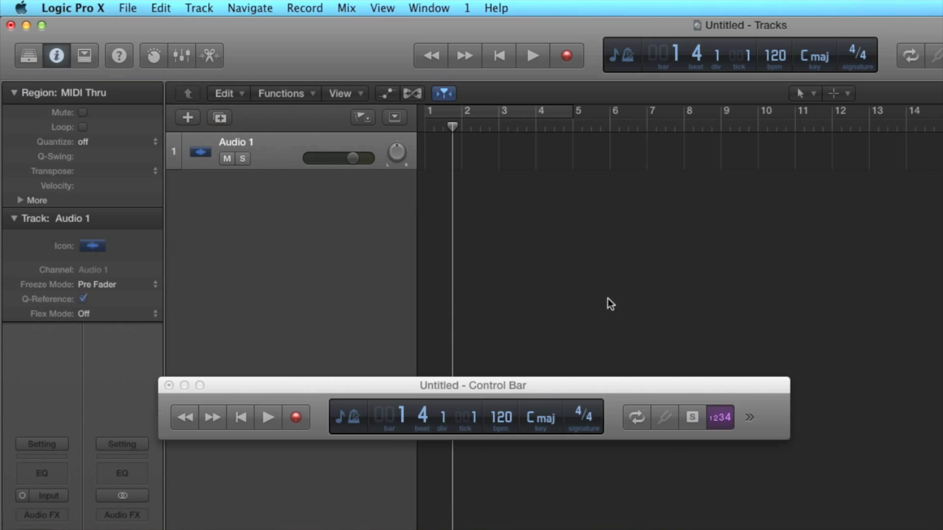
# - Switch to Logic Pro X and shrink the floating Control Bar window
pyautogui.moveTo(785, 438); pyautogui.dragTo(609, 393)
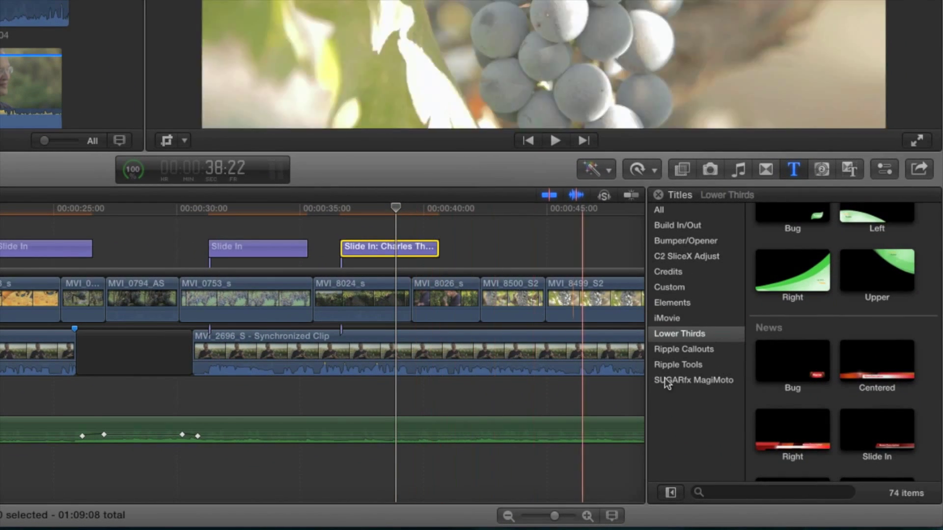
# - Open a copy of the News Slide In lower third in Motion and replace the winemaker's timeline title with Slide In copy
pyautogui.click(858, 441)
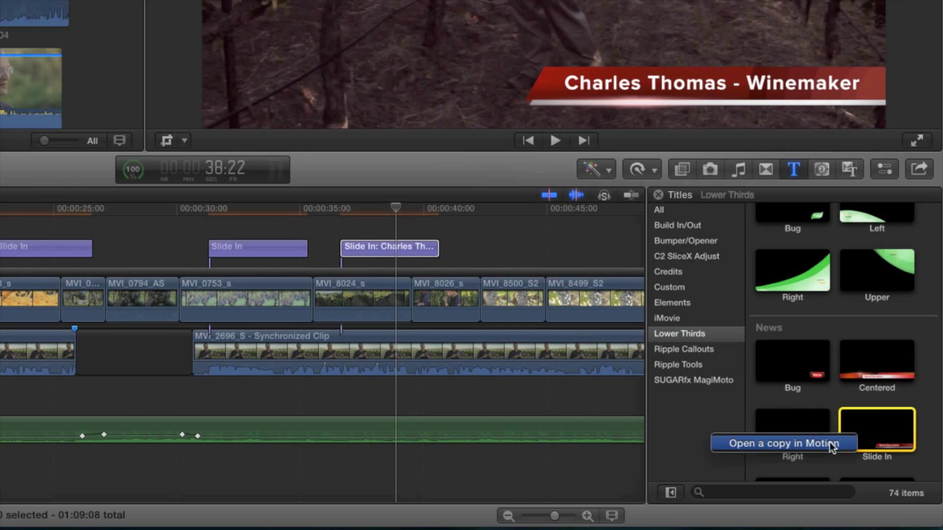
pyautogui.click(784, 444)
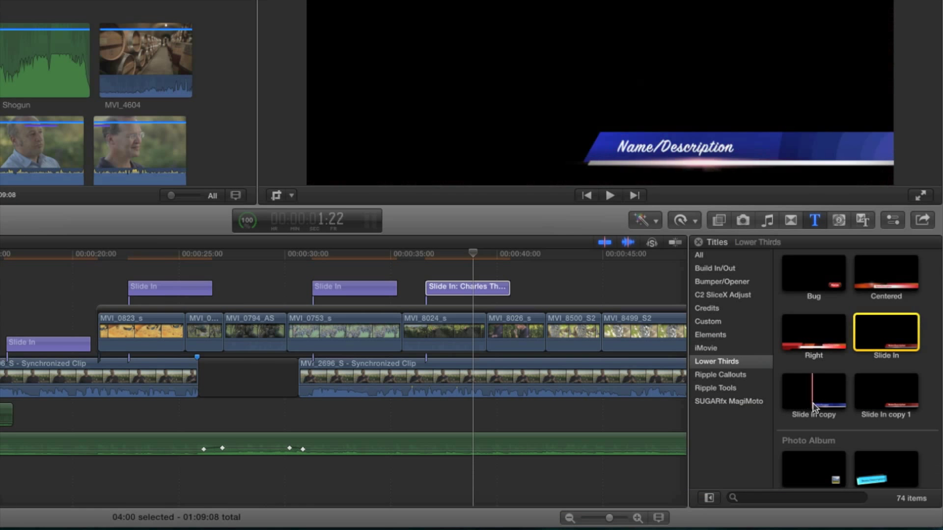
pyautogui.moveTo(813, 408); pyautogui.dragTo(446, 288)
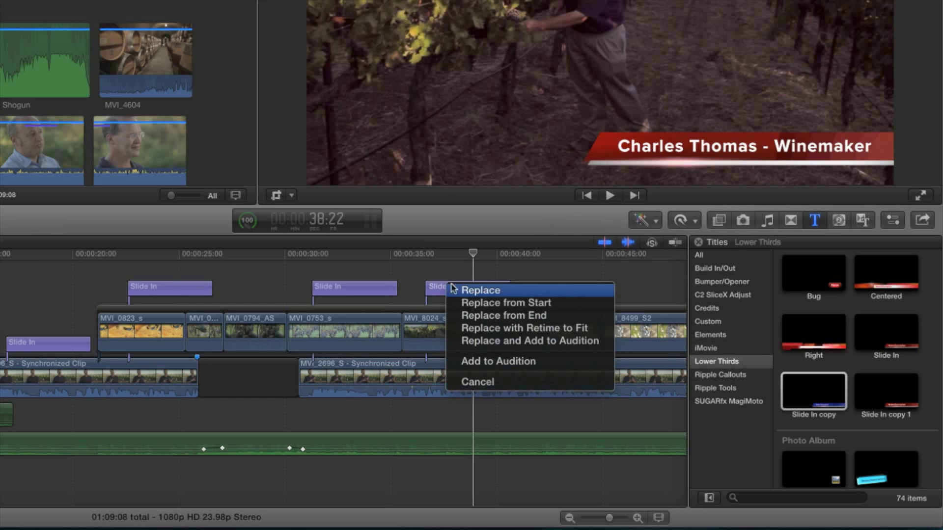
pyautogui.click(462, 303)
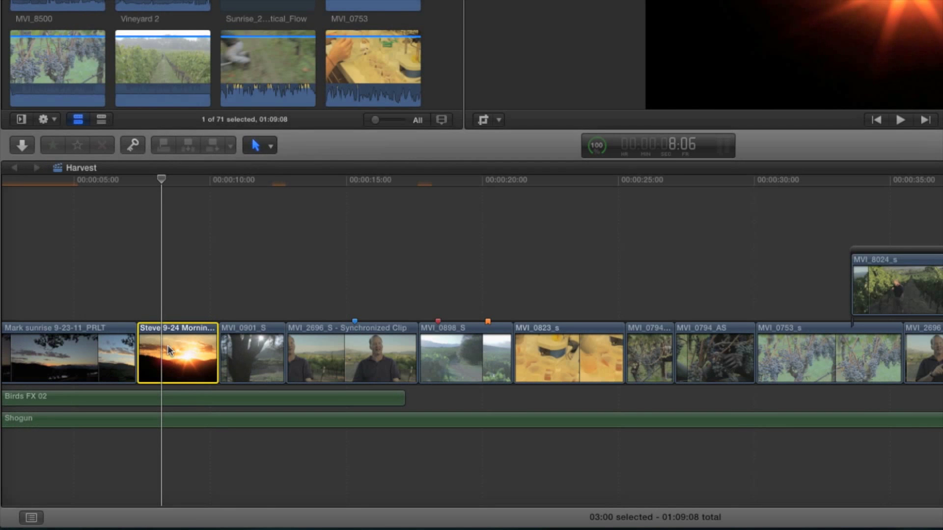
# - Send the sunrise clip at about 8 seconds to Motion, tint Sunrise_25_Optical_Flow orange with Colorize and bring up the sharing options
pyautogui.rightClick(168, 348)
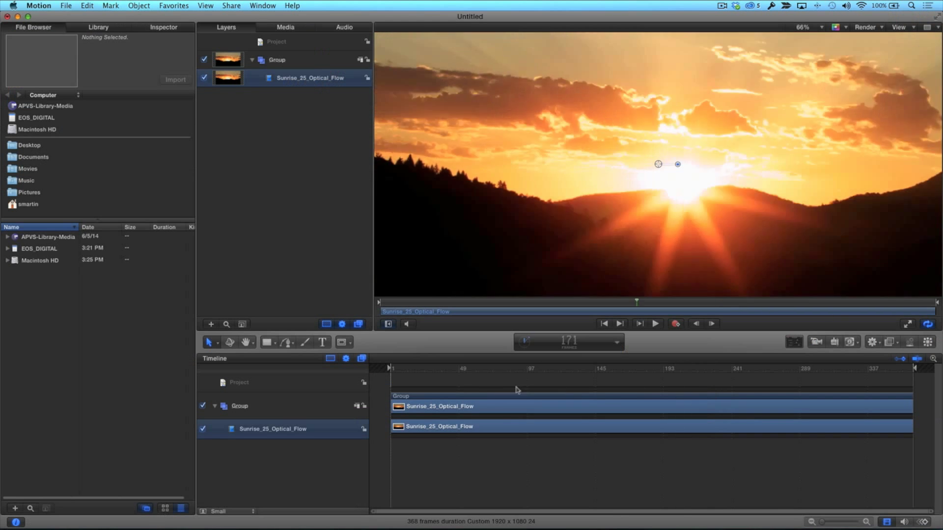
pyautogui.moveTo(709, 369); pyautogui.dragTo(827, 385)
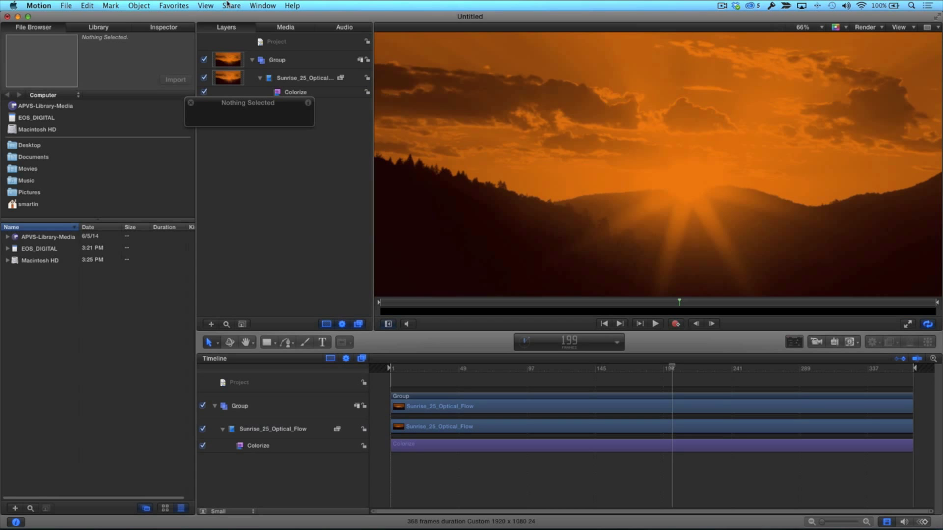
pyautogui.click(229, 5)
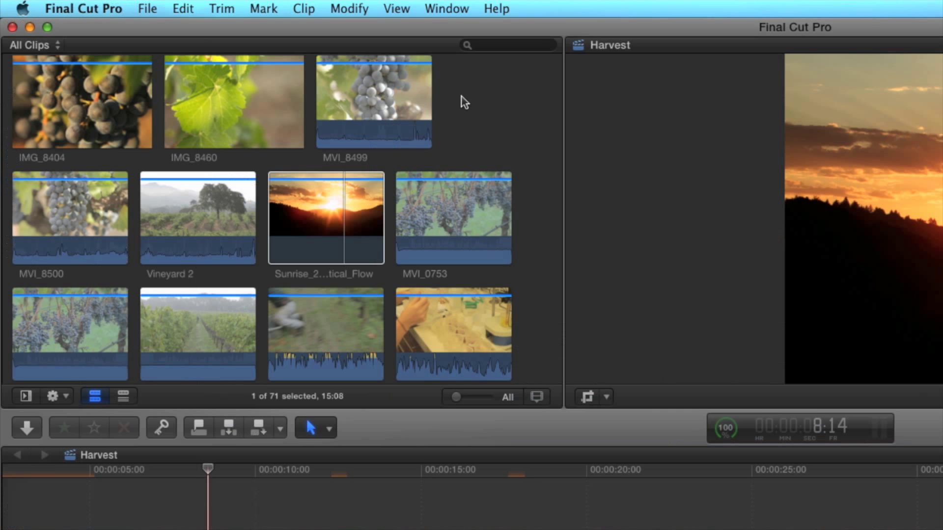
# - Bring the Sunrise Orange clip into the browser and replace the sunrise clip at about 8 seconds in the Harvest timeline with it
pyautogui.rightClick(464, 102)
pyautogui.click(506, 102)
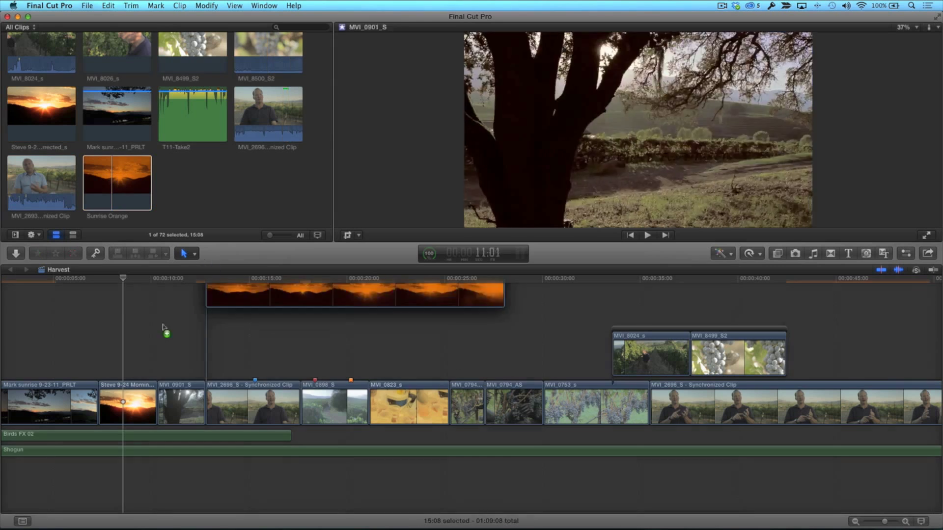
pyautogui.moveTo(236, 295); pyautogui.dragTo(130, 400)
pyautogui.click(147, 400)
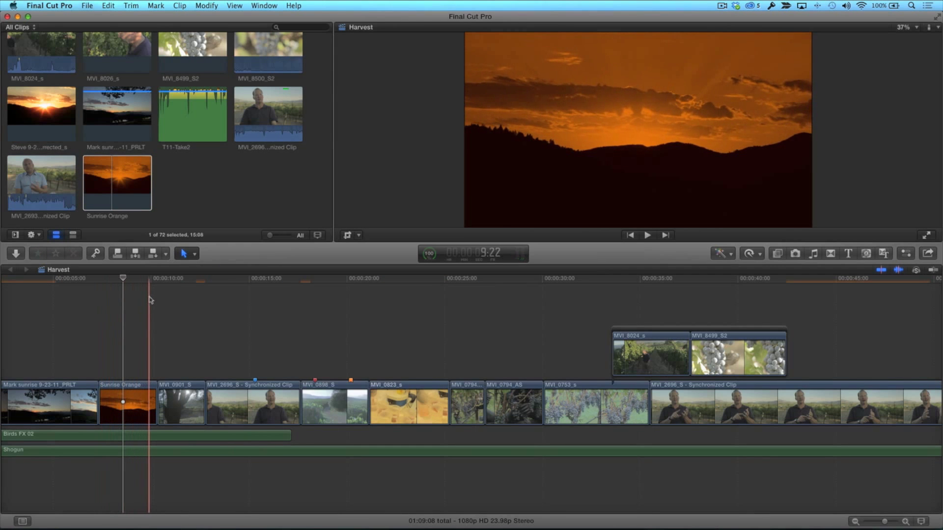